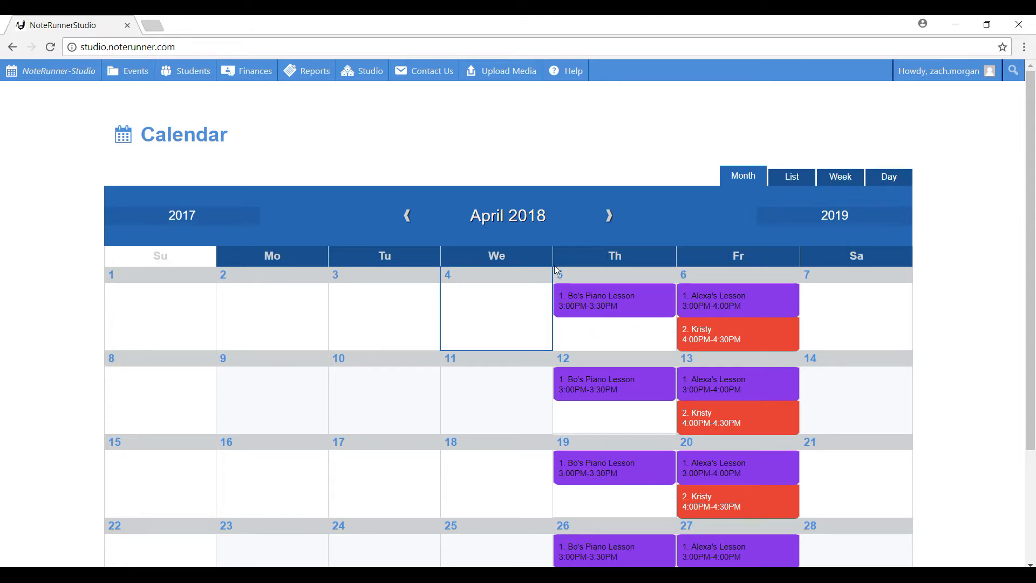
- Record the student's attendance for the April 6 3:00PM-4:00PM lesson as Excused and submit it
{"action": "mouse_move", "coordinate": [361, 73]}
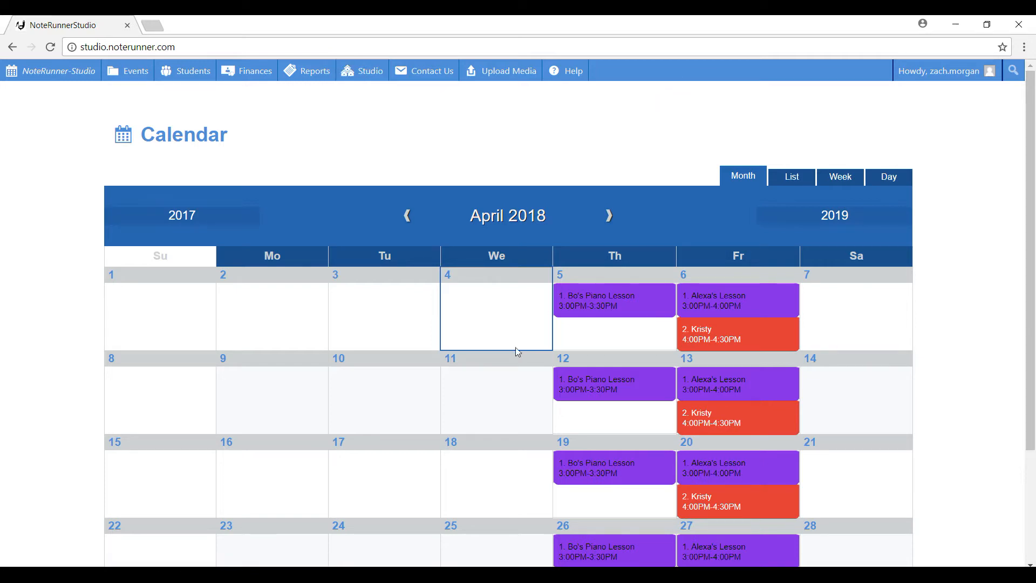
{"action": "left_click", "coordinate": [713, 305]}
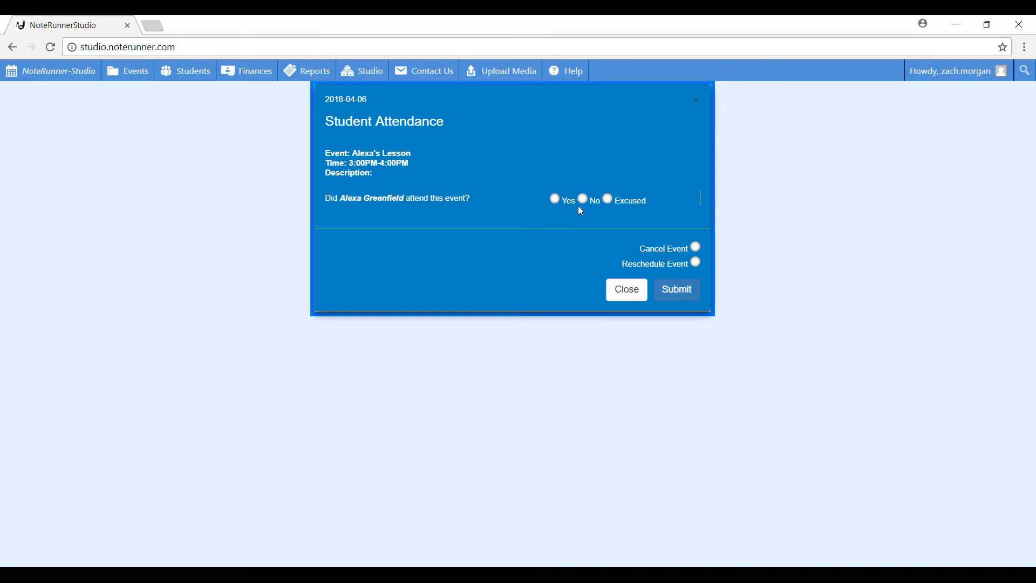
{"action": "left_click", "coordinate": [608, 200]}
{"action": "left_click", "coordinate": [682, 295]}
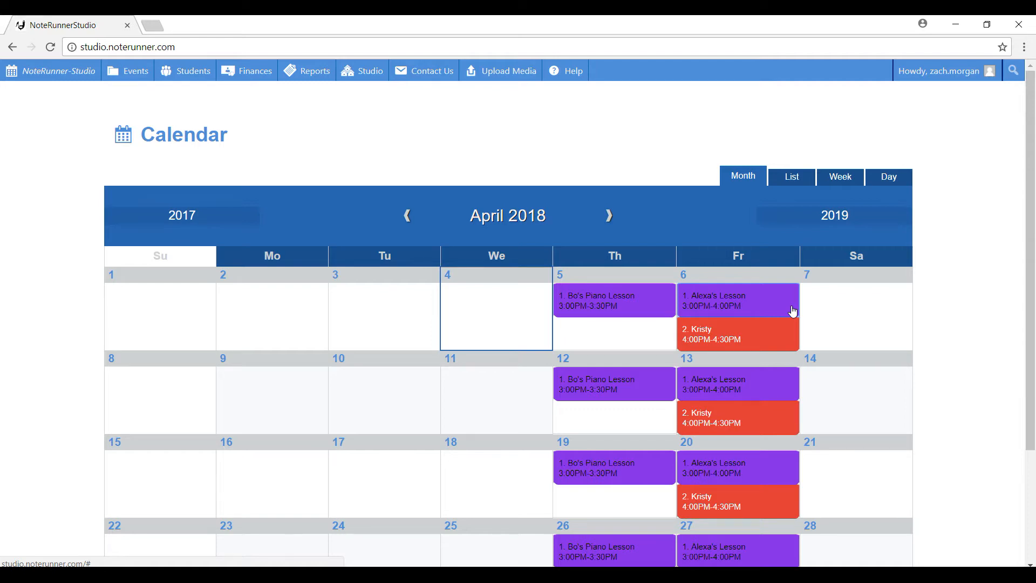
- Cancel the April 6 4:00PM-4:30PM lesson through its attendance form
{"action": "left_click", "coordinate": [717, 338]}
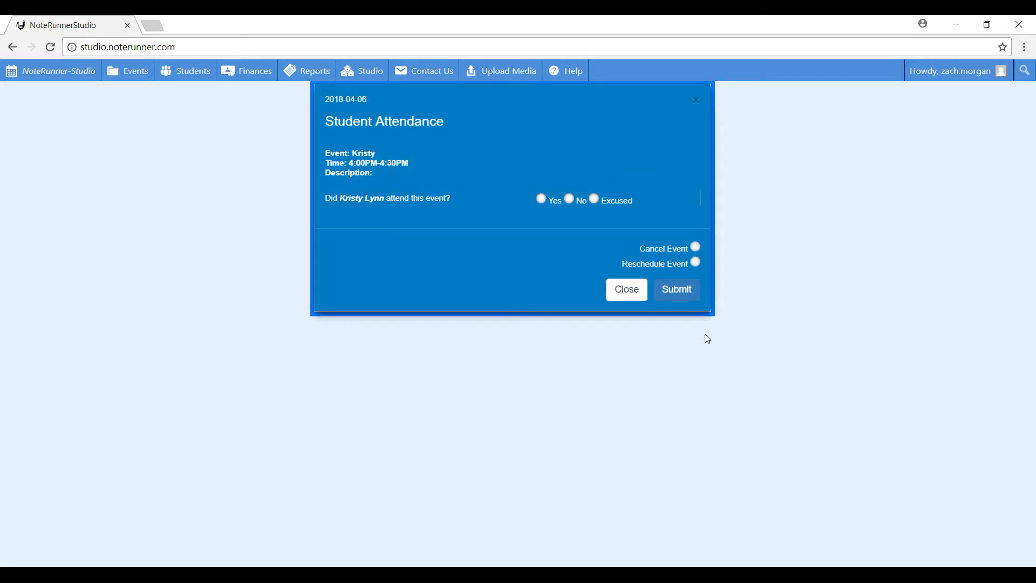
{"action": "left_click", "coordinate": [696, 248]}
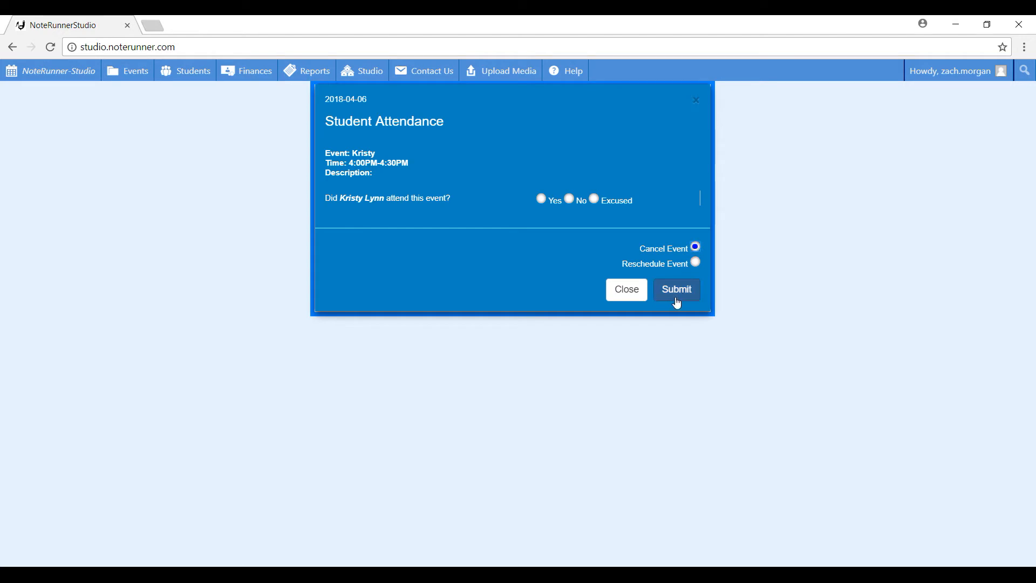
{"action": "left_click", "coordinate": [682, 294]}
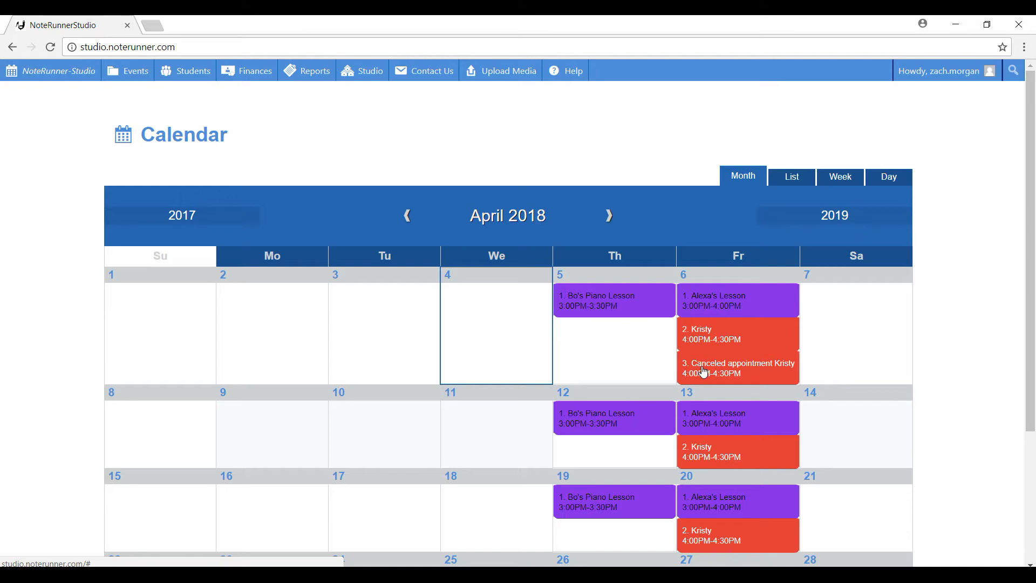
- Reschedule the April 5 3:00PM-3:30PM piano lesson, setting its start to 04-09-2018 at 5:00 PM
{"action": "left_click", "coordinate": [589, 307]}
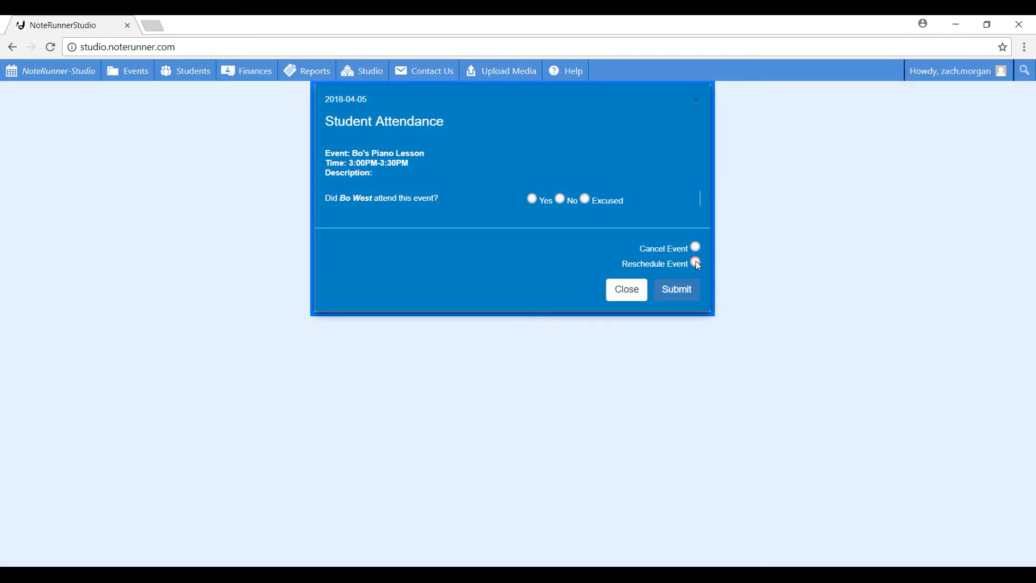
{"action": "left_click", "coordinate": [678, 292]}
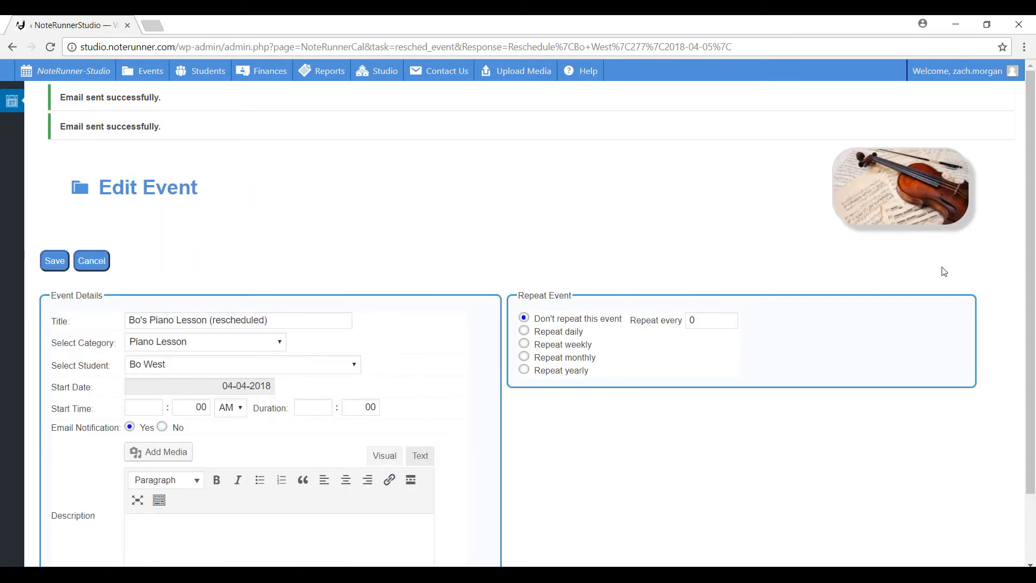
{"action": "left_click_drag", "start_coordinate": [1031, 274], "coordinate": [1032, 333]}
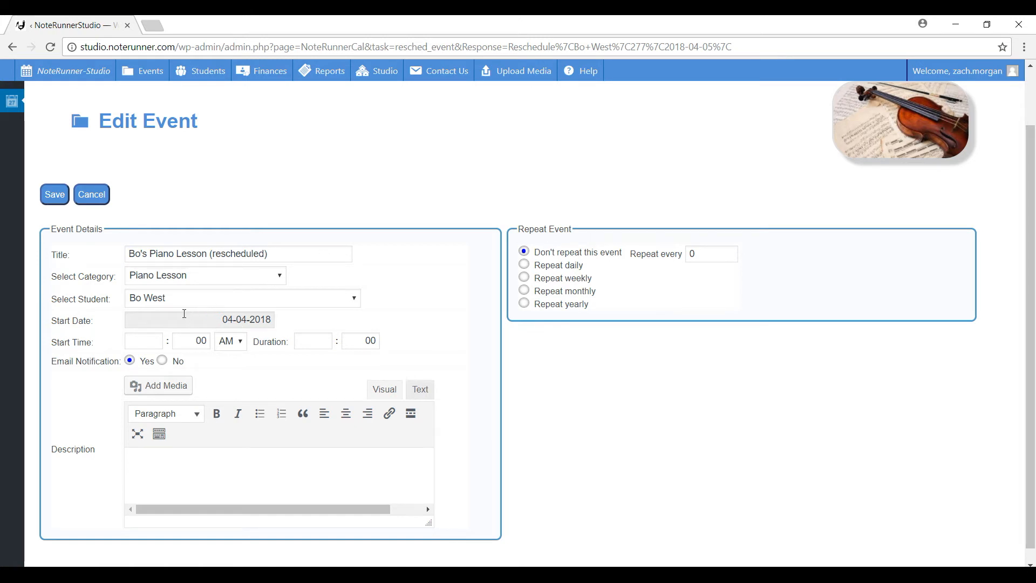
{"action": "left_click", "coordinate": [144, 341]}
{"action": "type", "text": "5"}
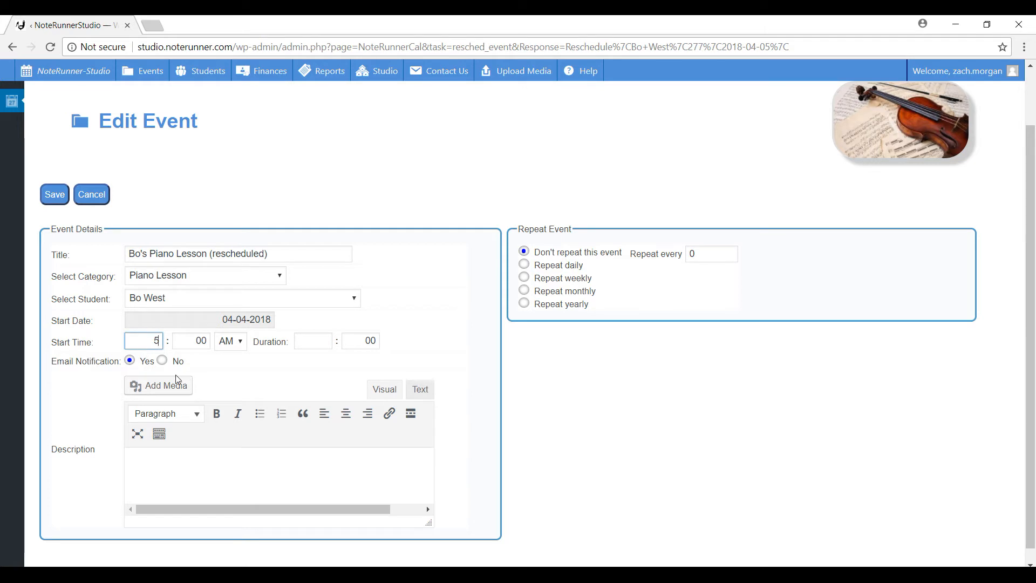
{"action": "left_click", "coordinate": [249, 322]}
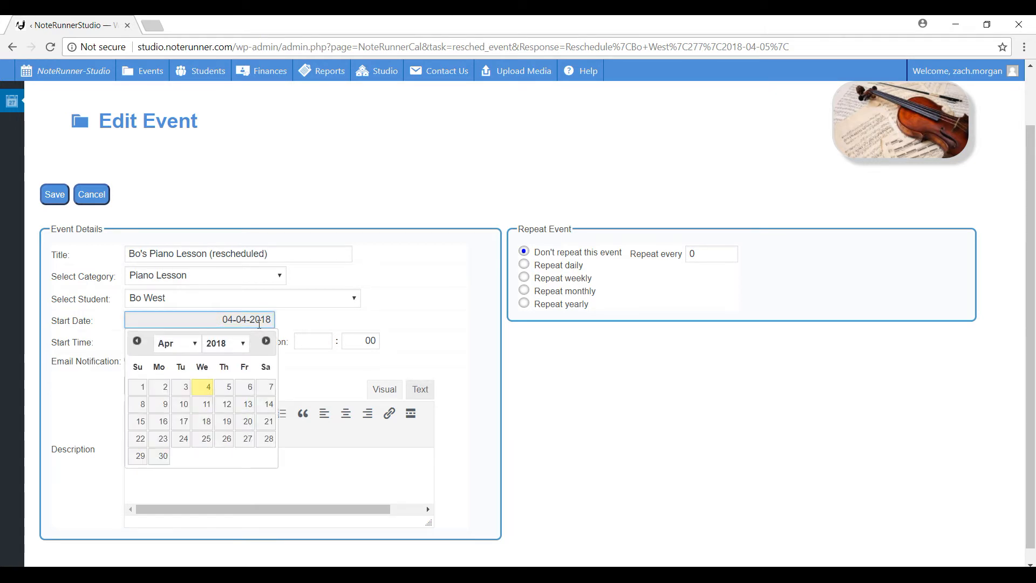
{"action": "left_click", "coordinate": [165, 408]}
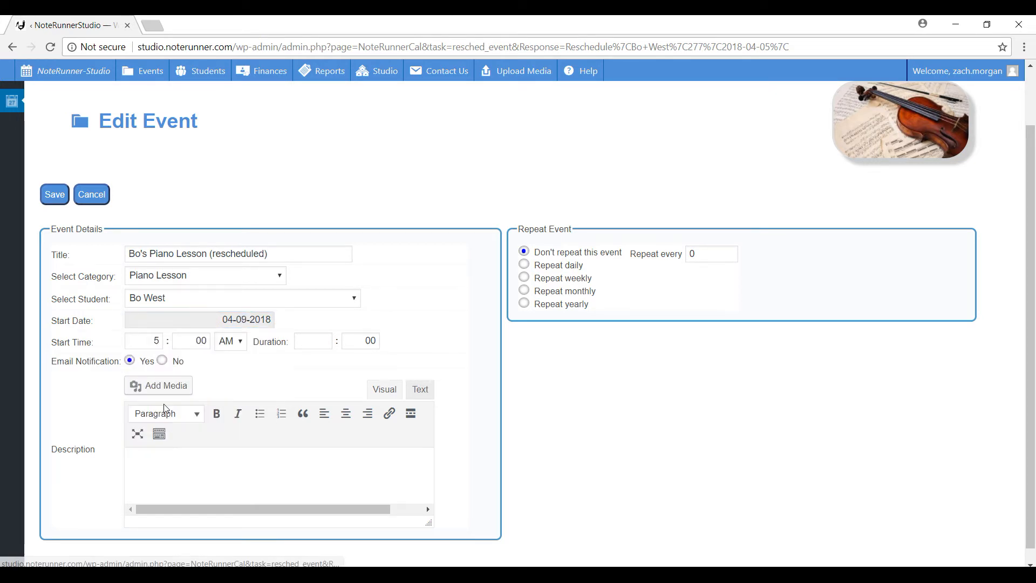
{"action": "left_click", "coordinate": [238, 341]}
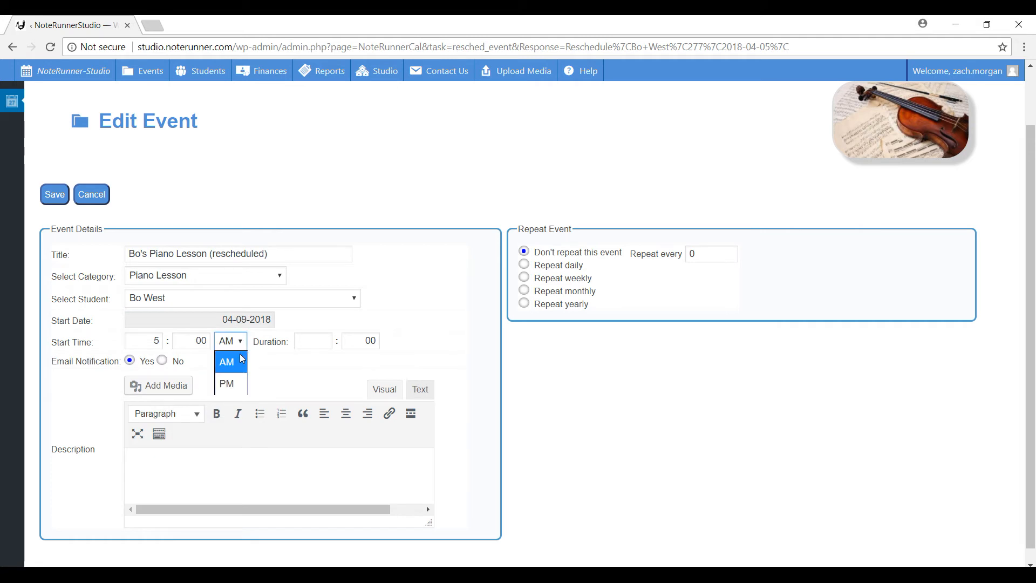
{"action": "left_click", "coordinate": [226, 382]}
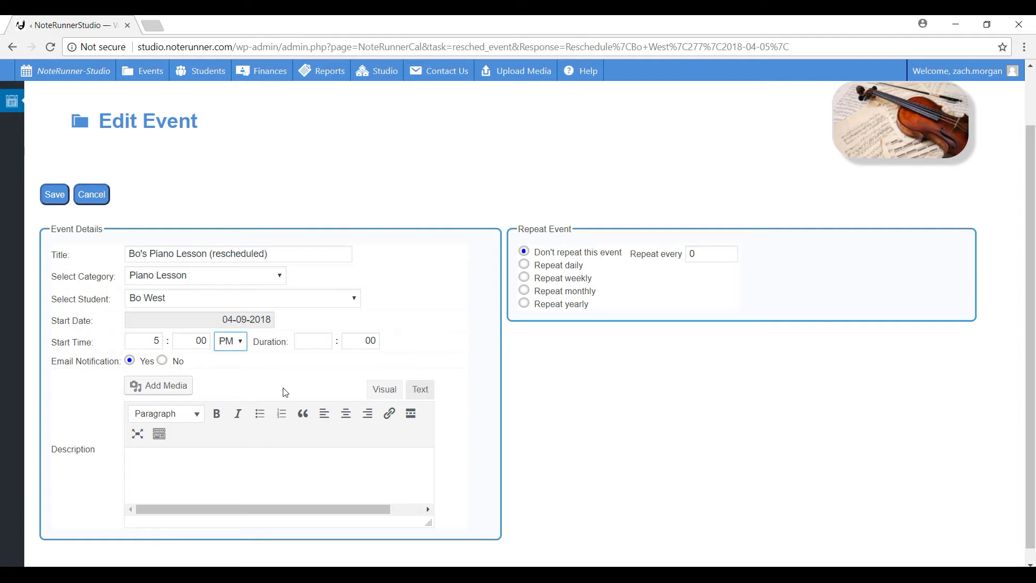
- Save the rescheduled piano lesson with a duration of 1 hour and return to the monthly calendar
{"action": "left_click", "coordinate": [324, 342]}
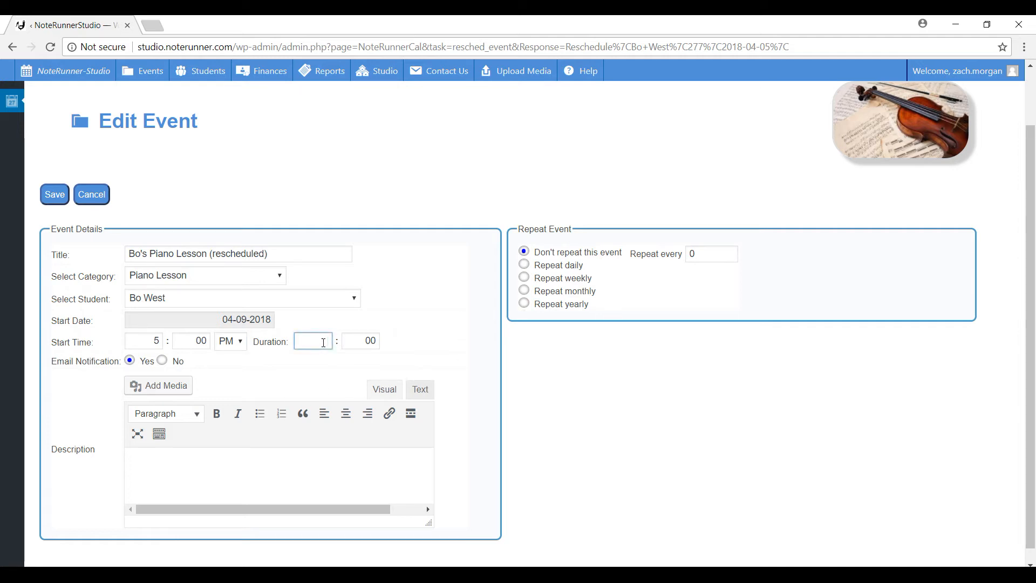
{"action": "type", "text": "1"}
{"action": "triple_click", "coordinate": [426, 343]}
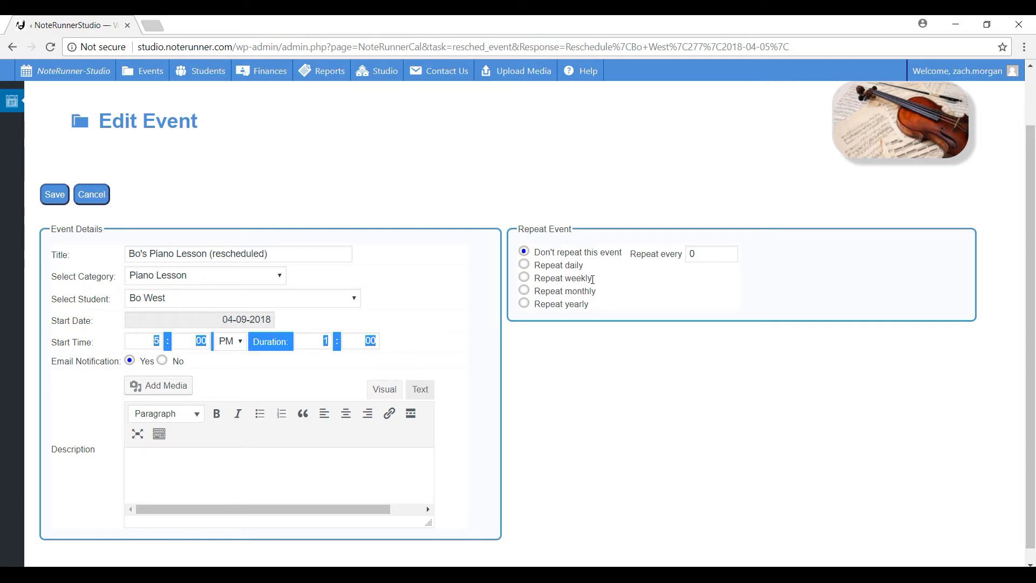
{"action": "left_click", "coordinate": [58, 196]}
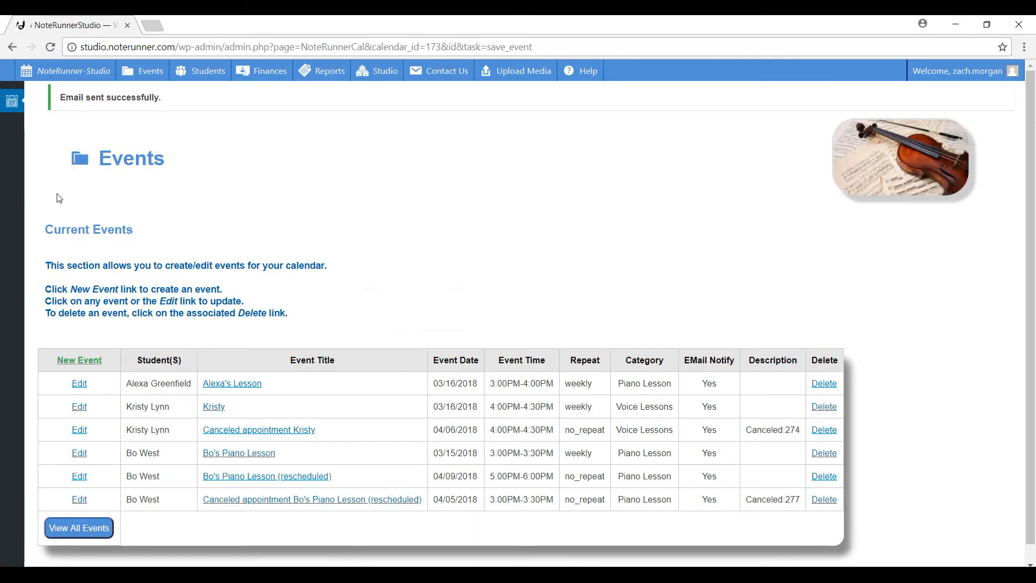
{"action": "left_click", "coordinate": [97, 79]}
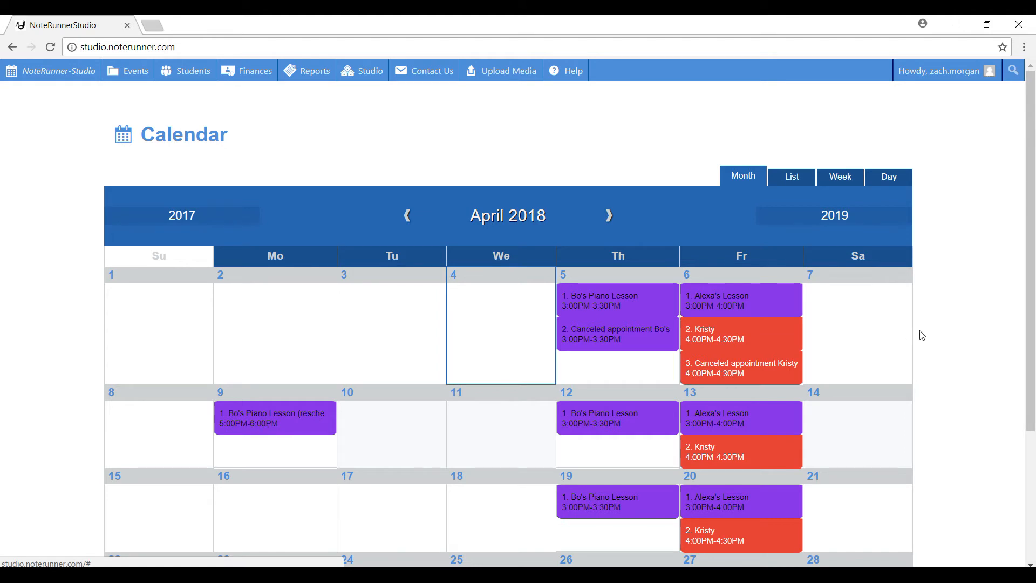
{"action": "left_click_drag", "start_coordinate": [1032, 324], "coordinate": [1032, 367]}
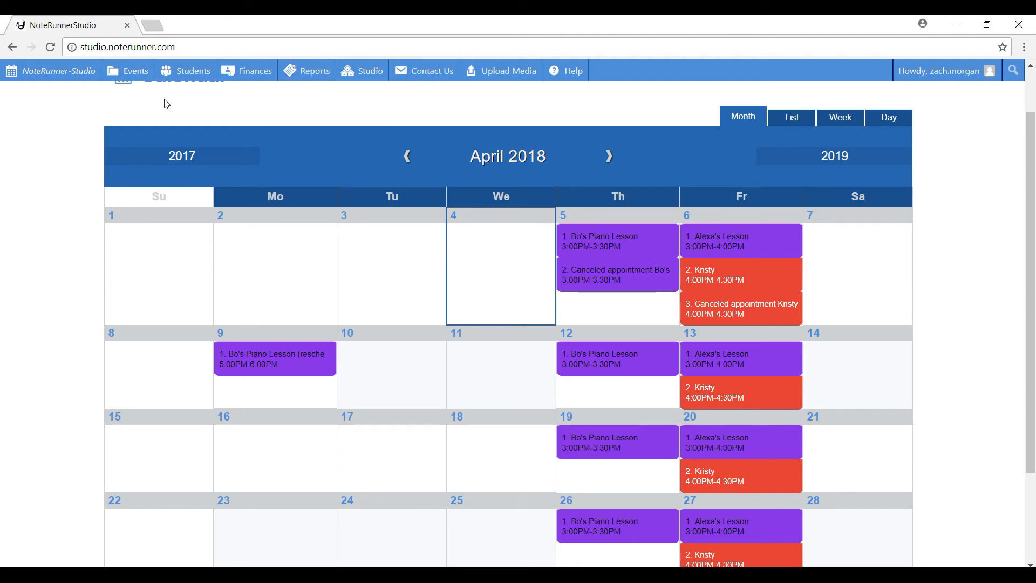
- Start a new event titled "reschedule lesson time" in the Studio Reschedule Times category
{"action": "mouse_move", "coordinate": [133, 75]}
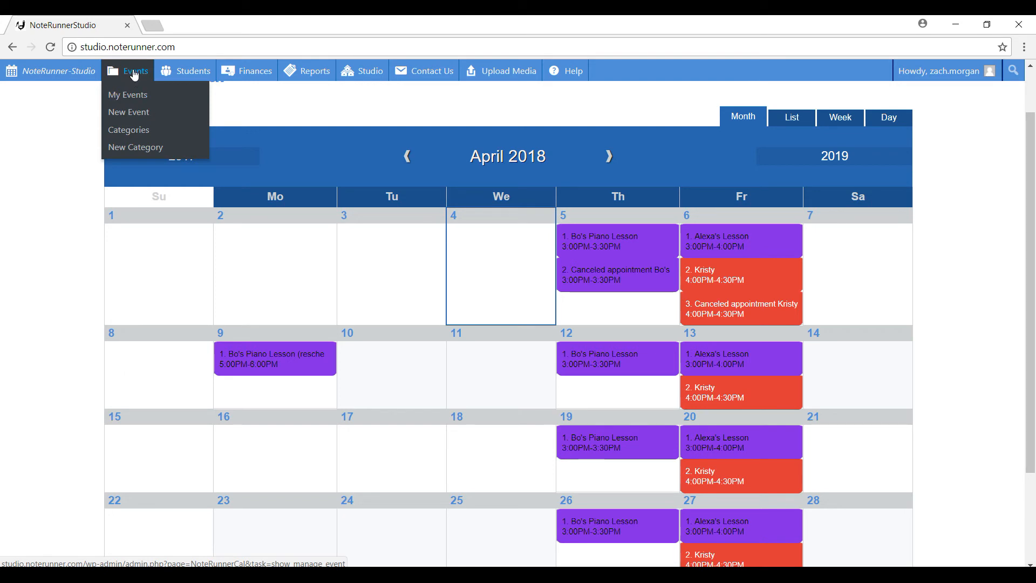
{"action": "left_click", "coordinate": [124, 111]}
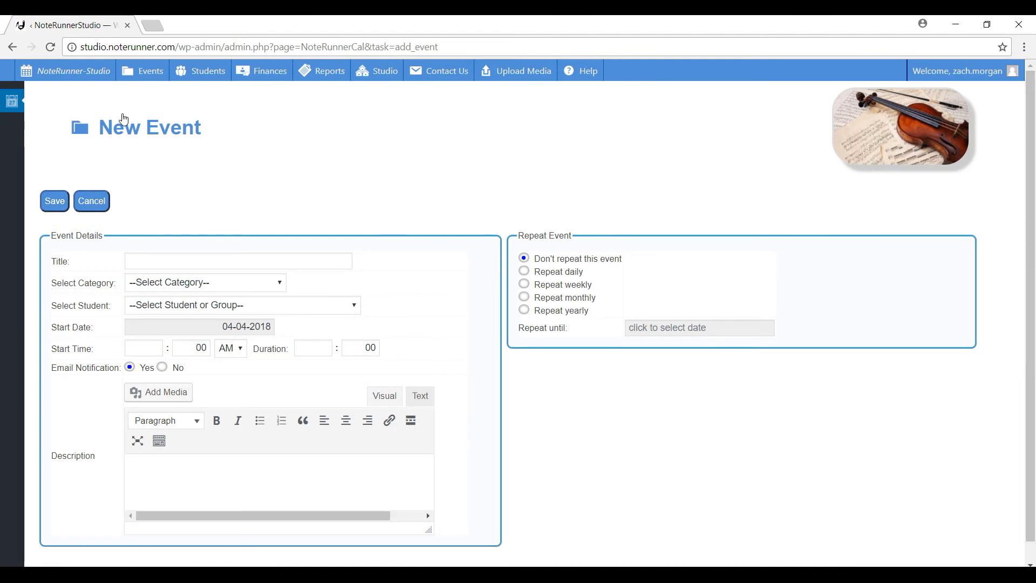
{"action": "left_click", "coordinate": [203, 264]}
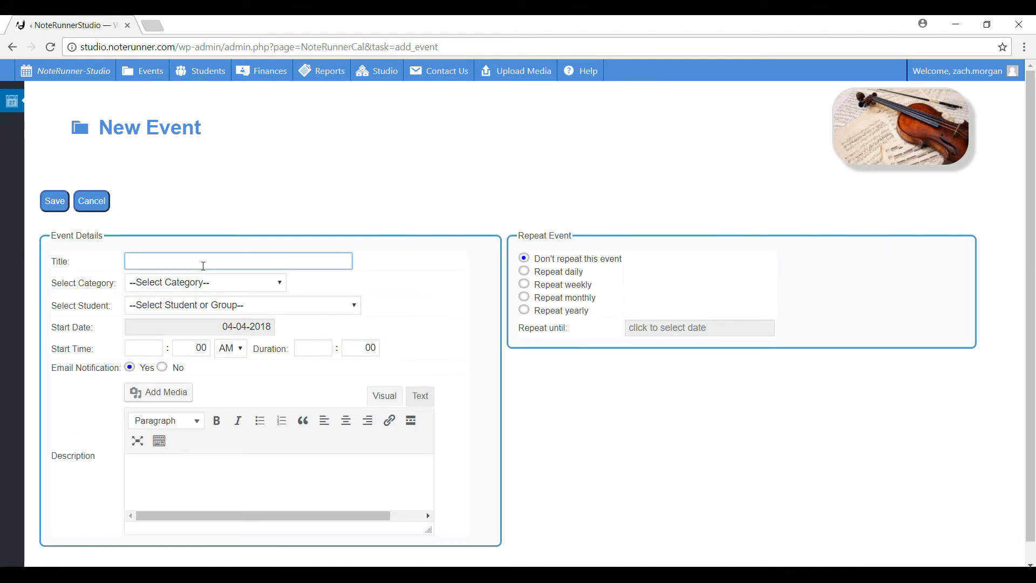
{"action": "type", "text": "Res"}
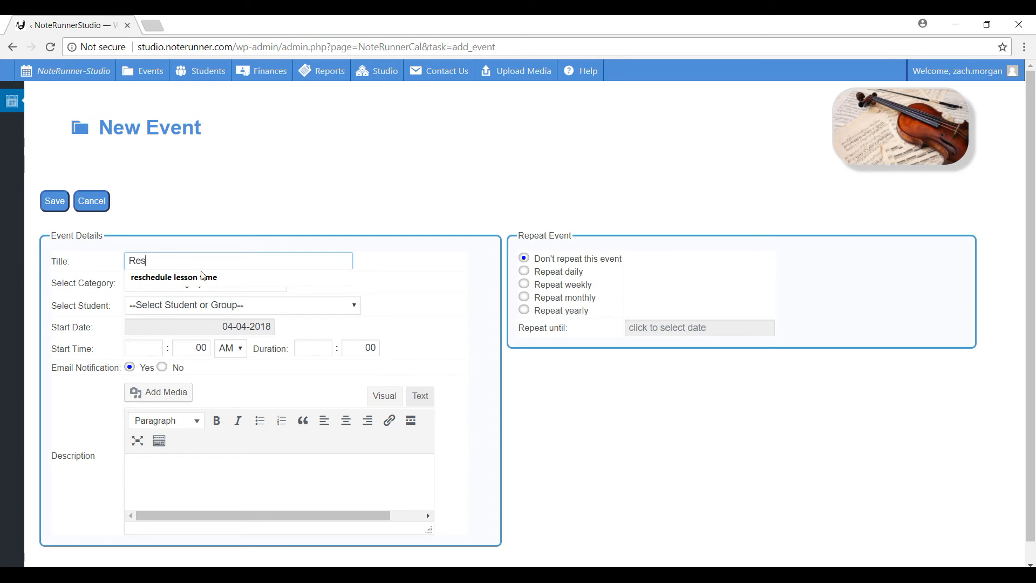
{"action": "left_click", "coordinate": [202, 278]}
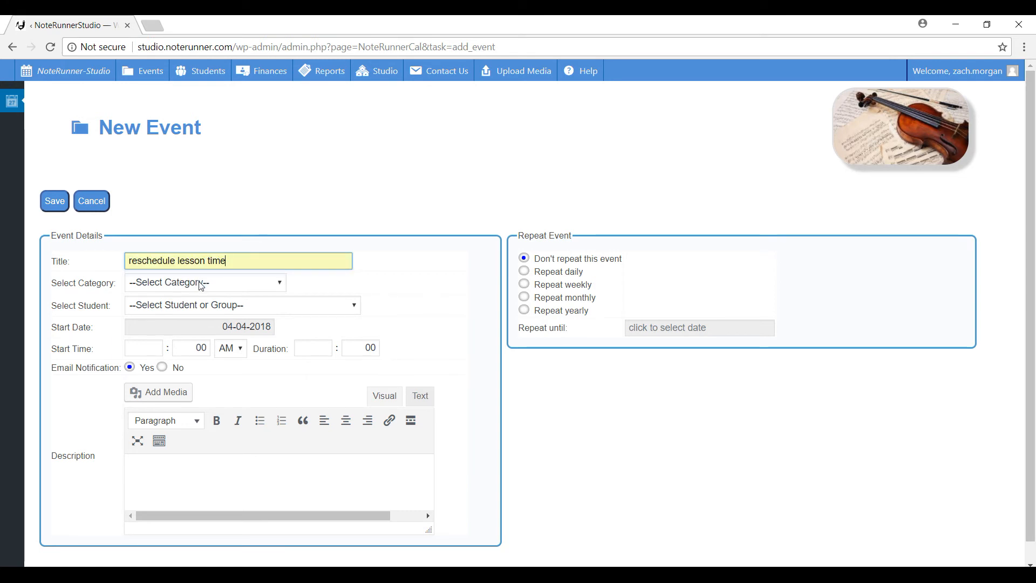
{"action": "left_click", "coordinate": [281, 286]}
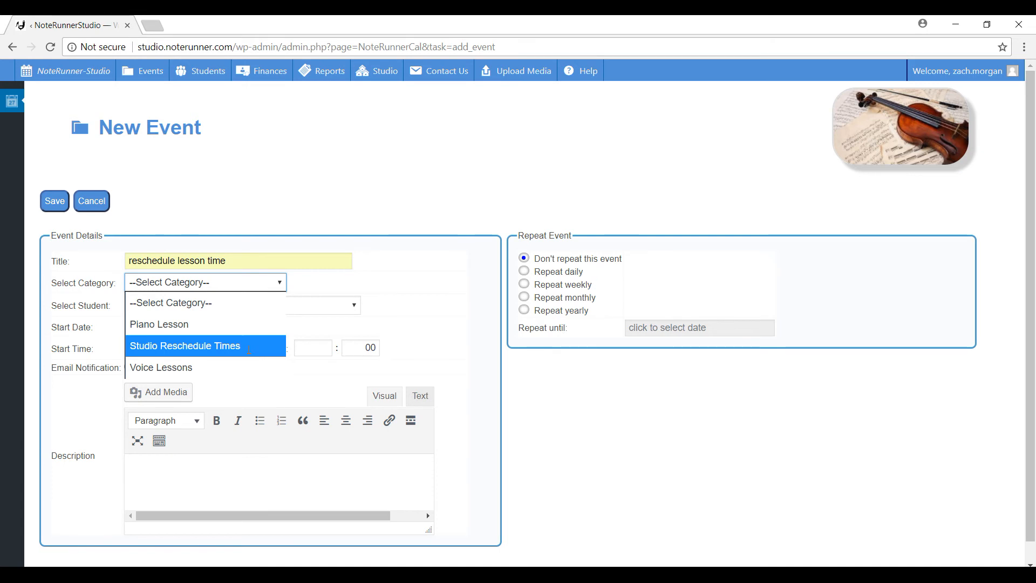
{"action": "left_click", "coordinate": [251, 351]}
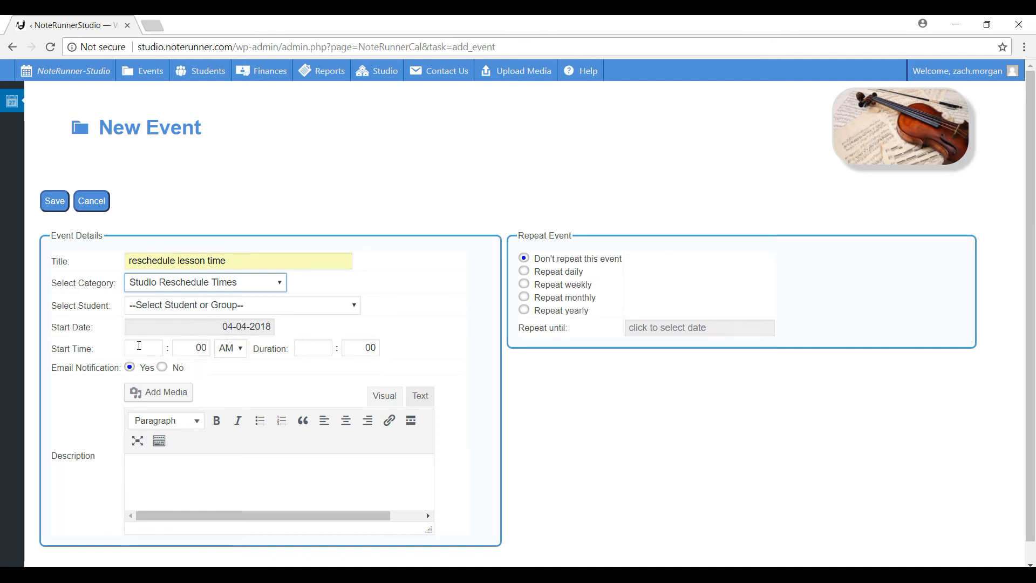
- Set the new event's start date to 04-18-2018 and its start time to 4:00 PM
{"action": "left_click", "coordinate": [219, 330]}
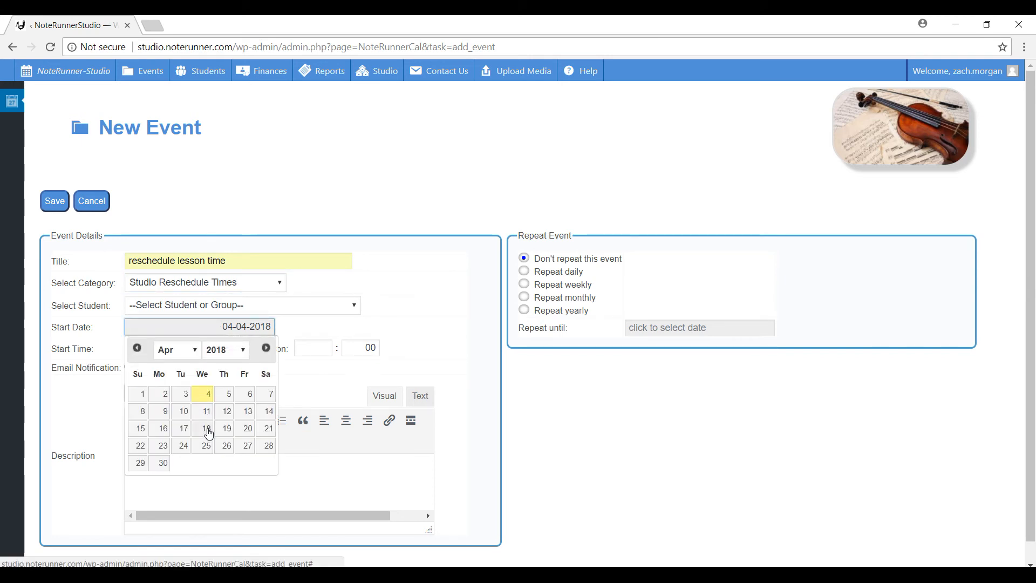
{"action": "left_click", "coordinate": [208, 431]}
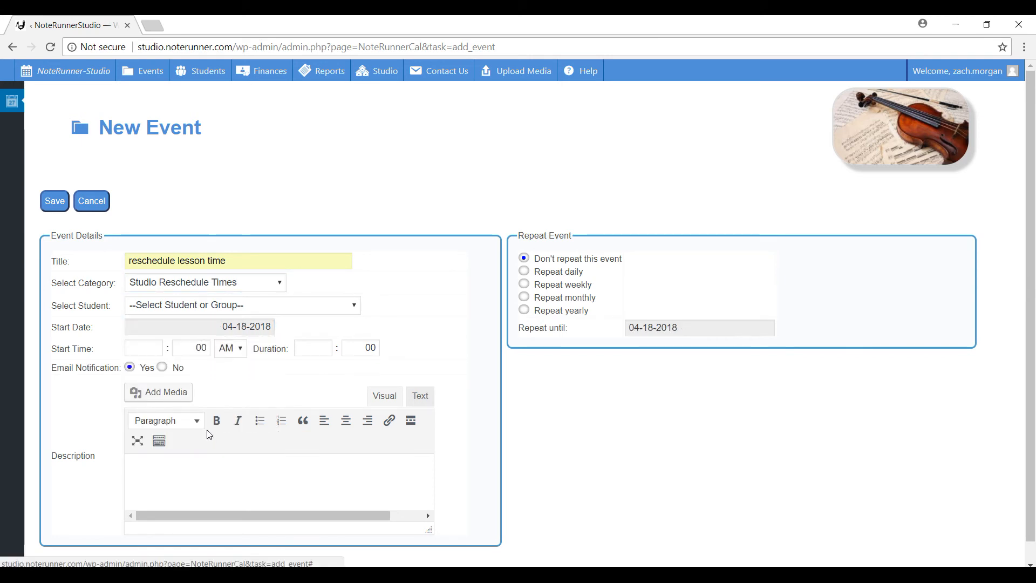
{"action": "left_click", "coordinate": [156, 348]}
{"action": "type", "text": "4"}
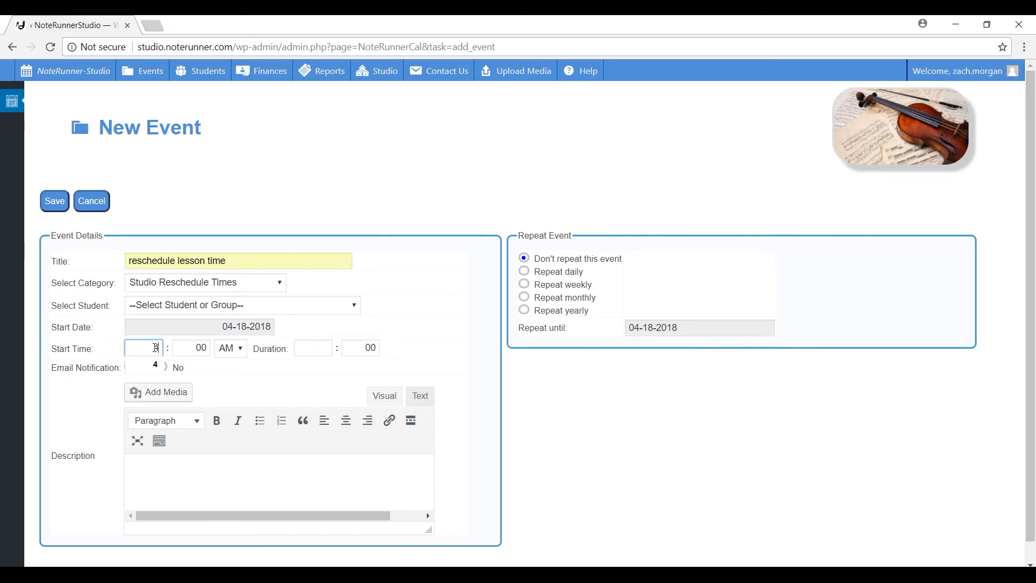
{"action": "left_click", "coordinate": [244, 352]}
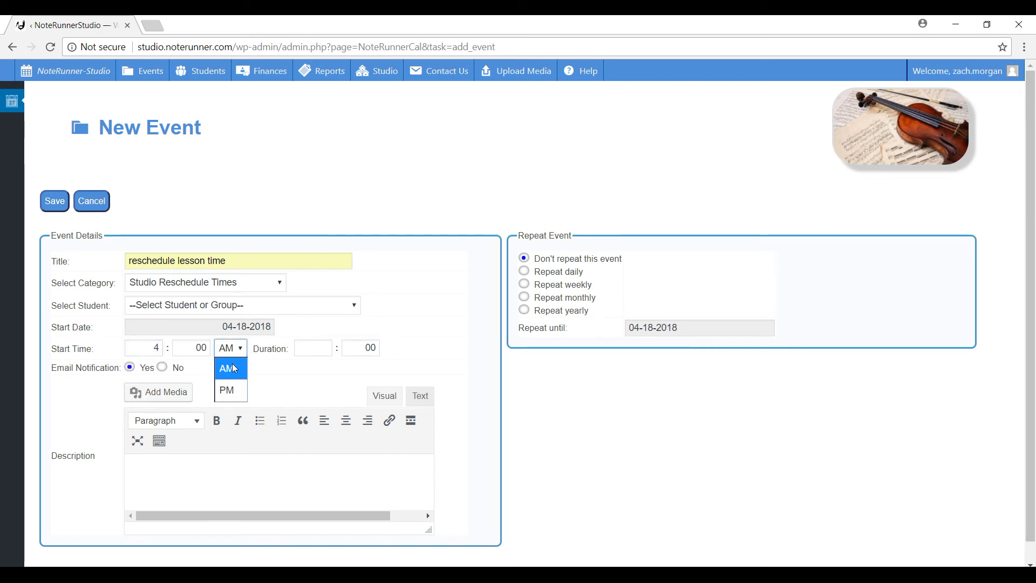
{"action": "left_click", "coordinate": [226, 388]}
- Set the new event's duration to 2 hours and save the event
{"action": "left_click", "coordinate": [322, 348]}
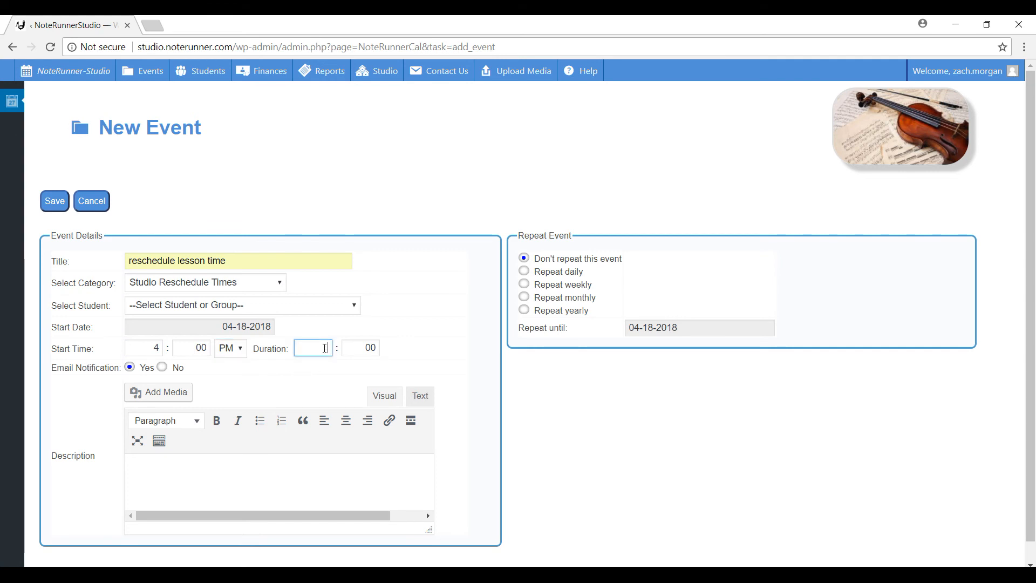
{"action": "type", "text": "2"}
{"action": "left_click", "coordinate": [405, 346]}
{"action": "left_click", "coordinate": [54, 205]}
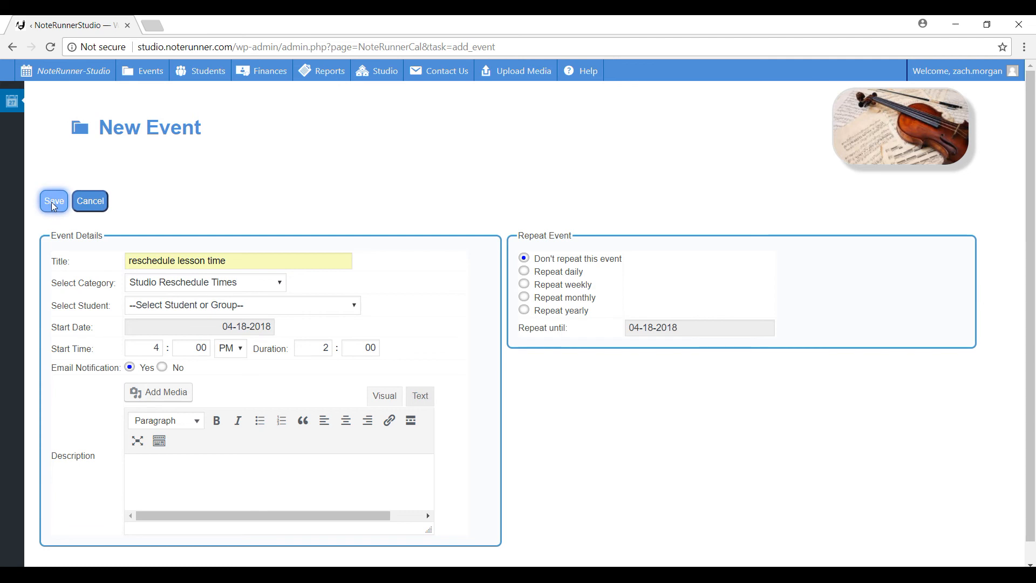
{"action": "left_click", "coordinate": [57, 204]}
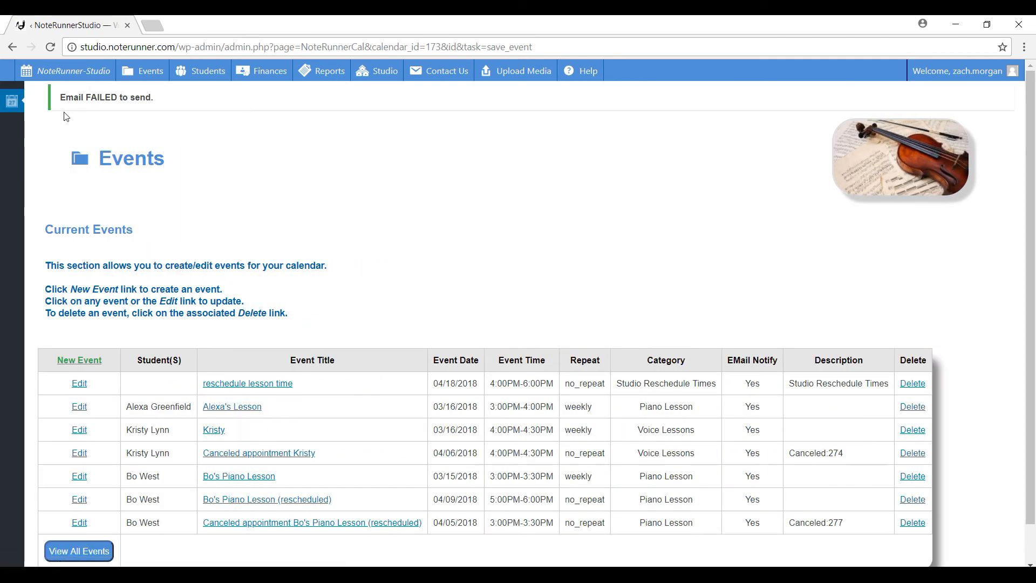
- Return to the April calendar and view the details of the "reschedule lesson time" event on April 18
{"action": "left_click", "coordinate": [78, 70]}
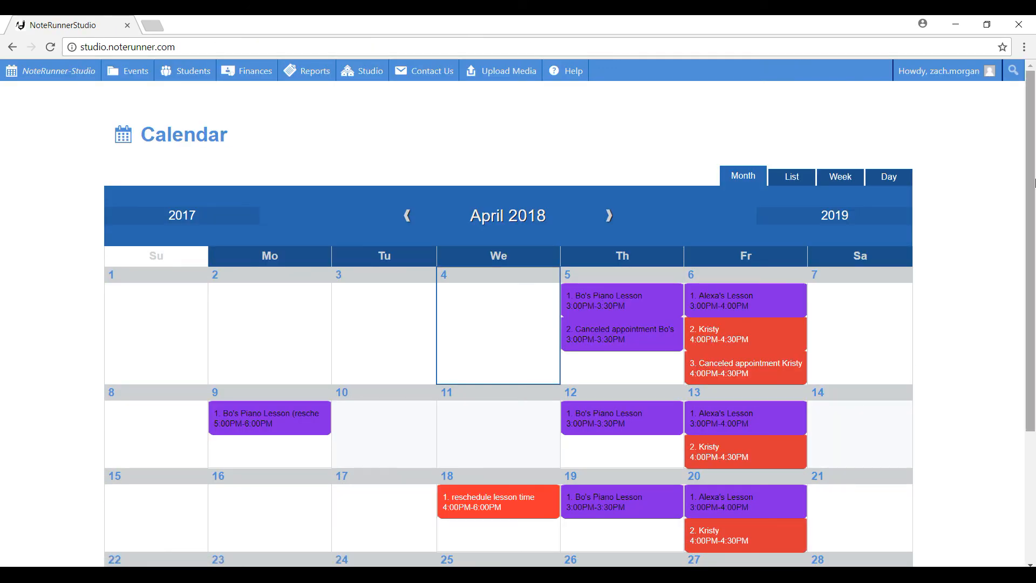
{"action": "left_click_drag", "start_coordinate": [1031, 196], "coordinate": [1034, 299]}
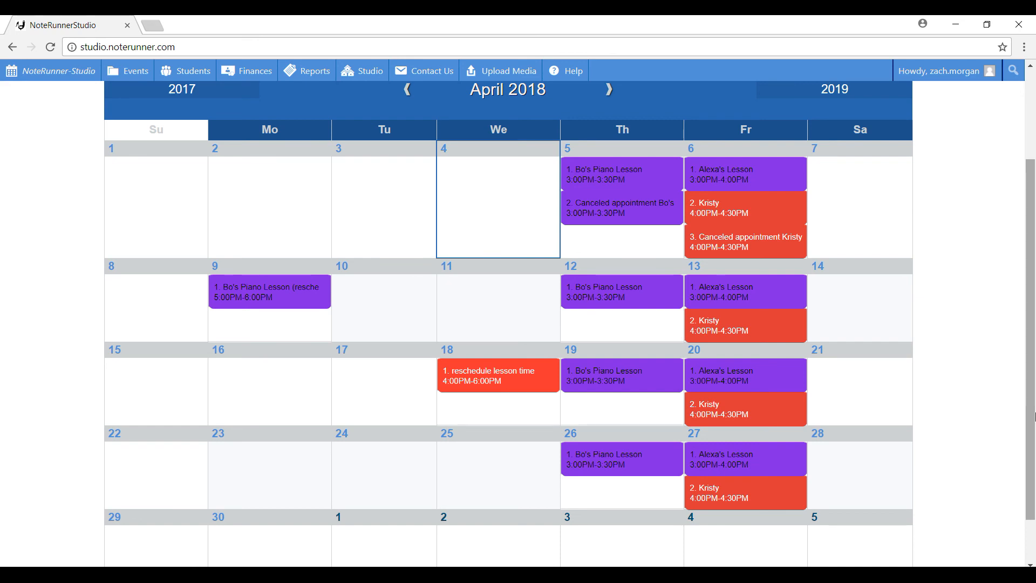
{"action": "left_click_drag", "start_coordinate": [1032, 417], "coordinate": [1033, 340]}
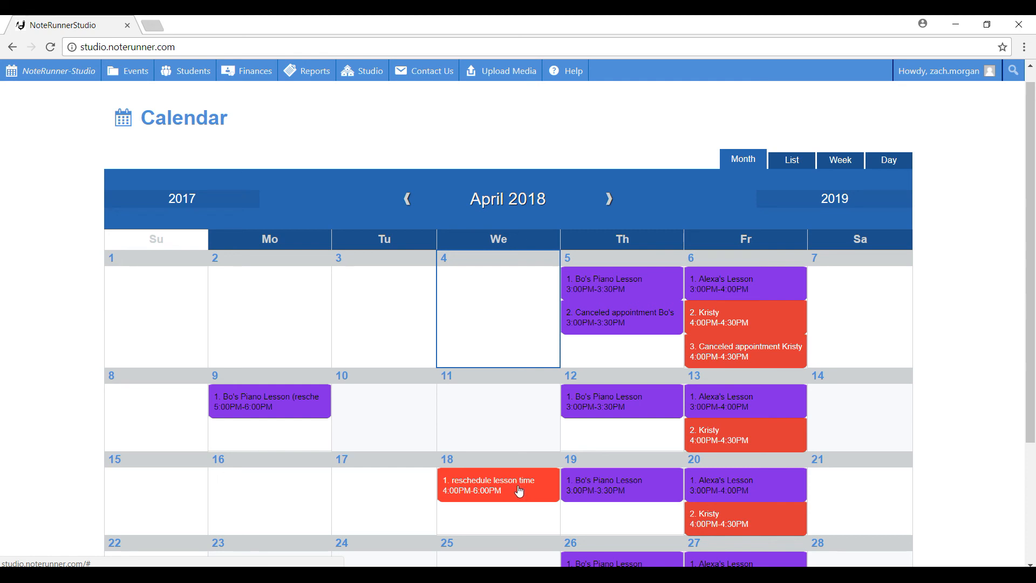
{"action": "left_click", "coordinate": [485, 494]}
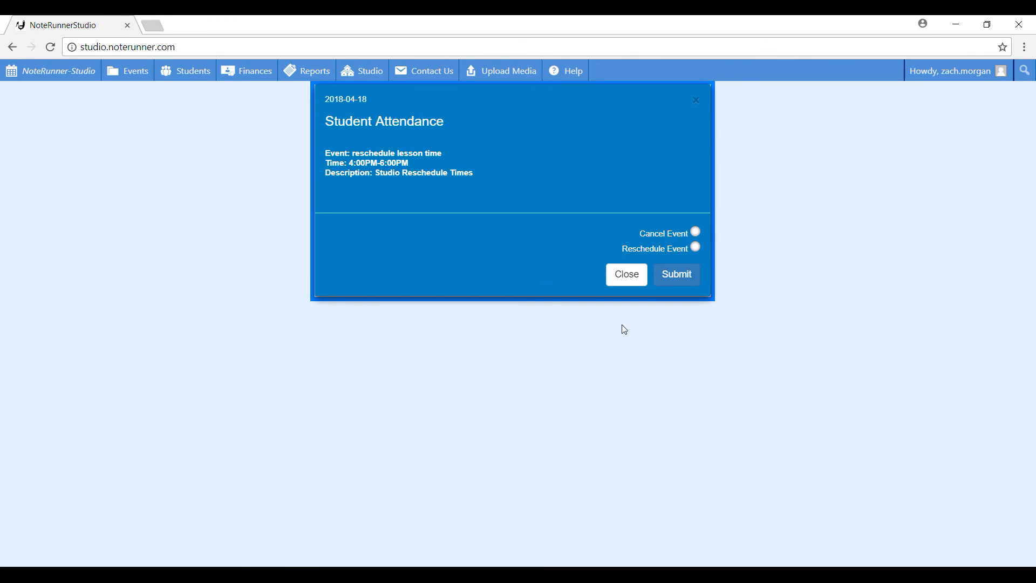
{"action": "left_click", "coordinate": [627, 275]}
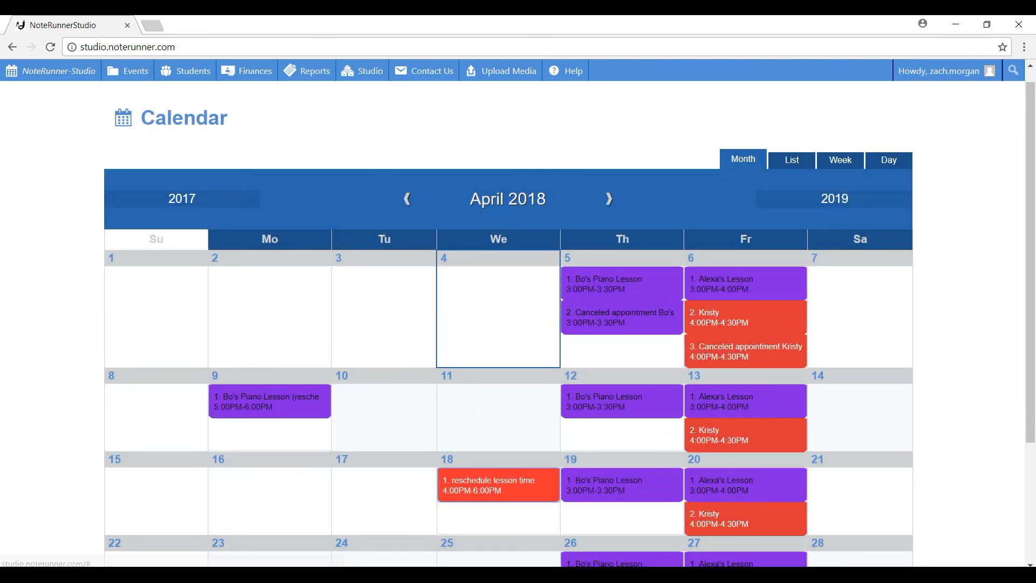
{"action": "left_click", "coordinate": [782, 575]}
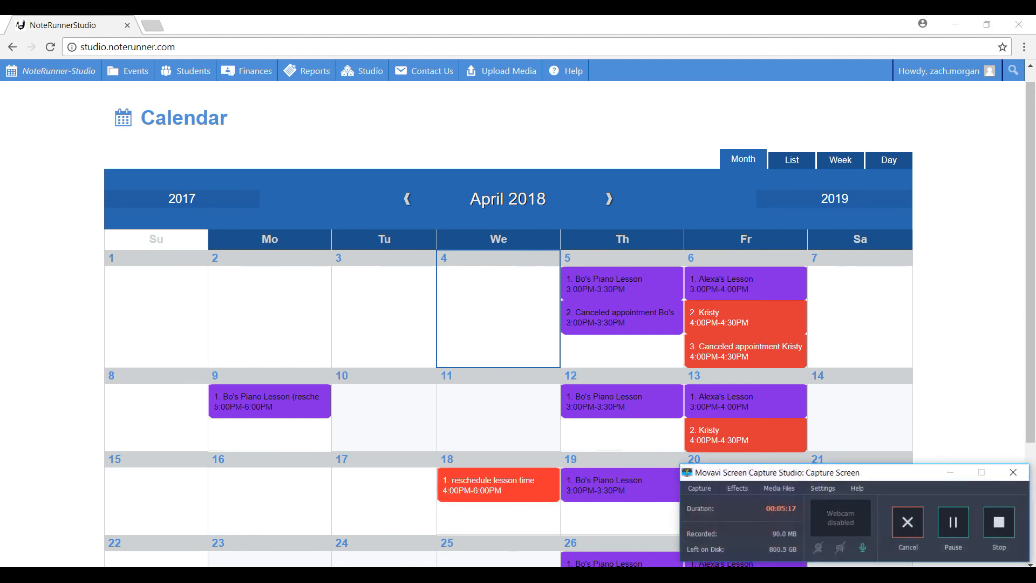